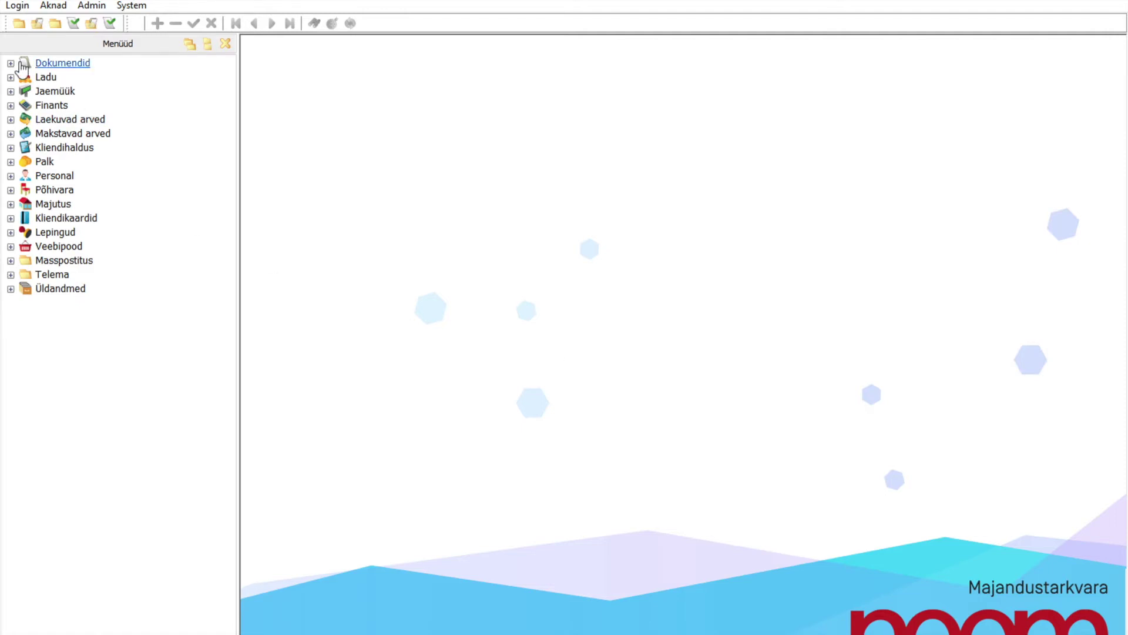
# Open Kalender ja inventuurid in the Ladu maintenance section and view the list of selectable objects, keeping Tallinn.
pyautogui.click(11, 78)
pyautogui.click(26, 105)
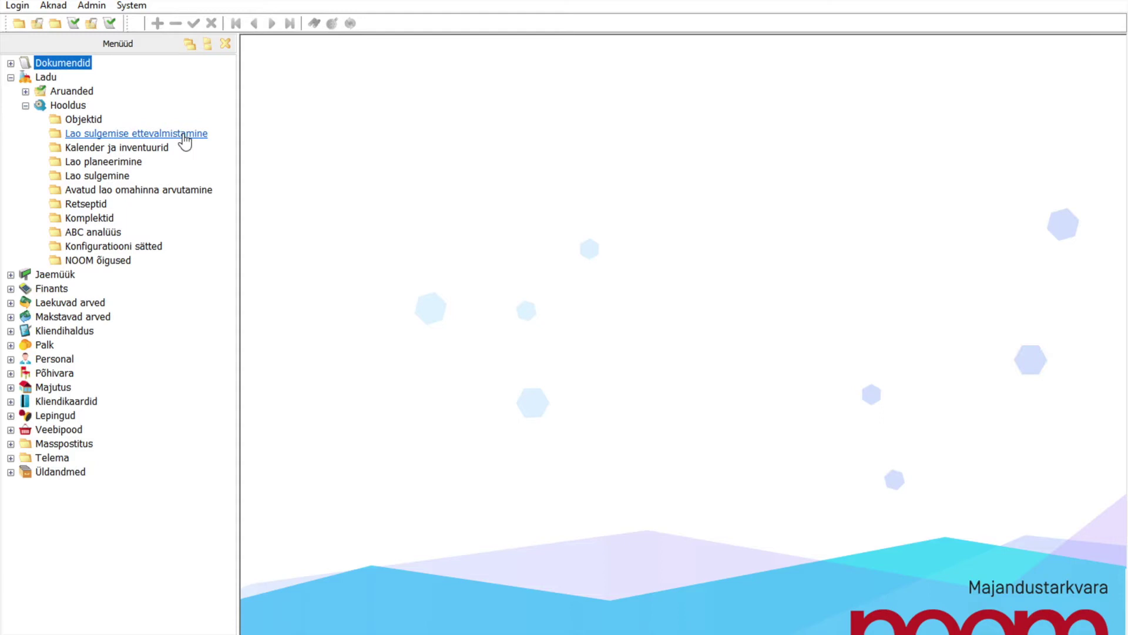
pyautogui.click(46, 77)
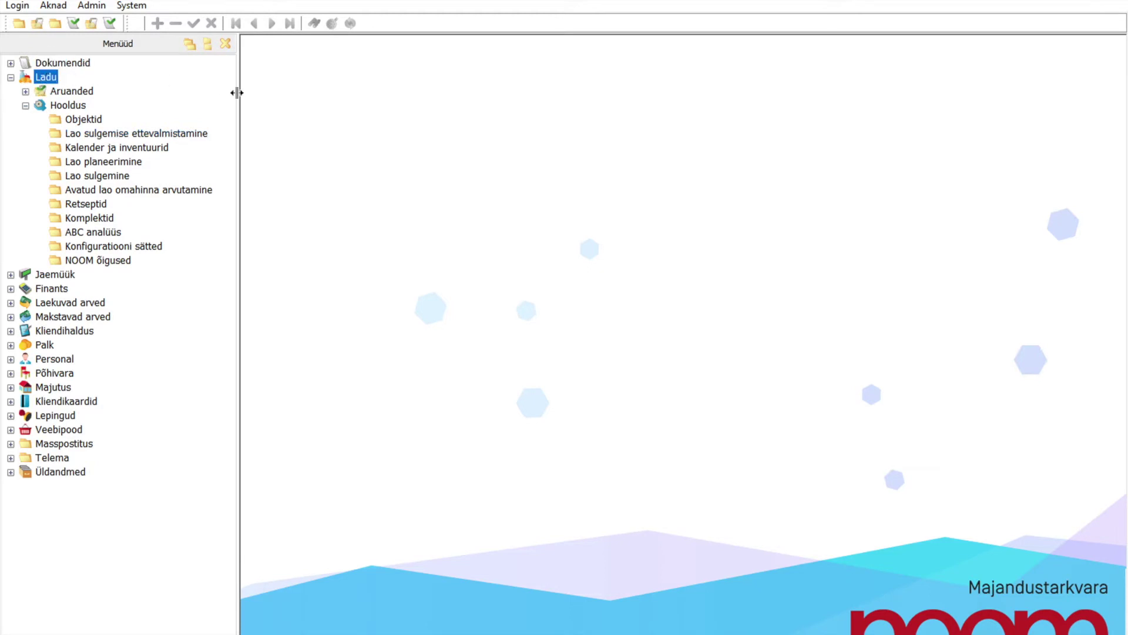
pyautogui.click(67, 106)
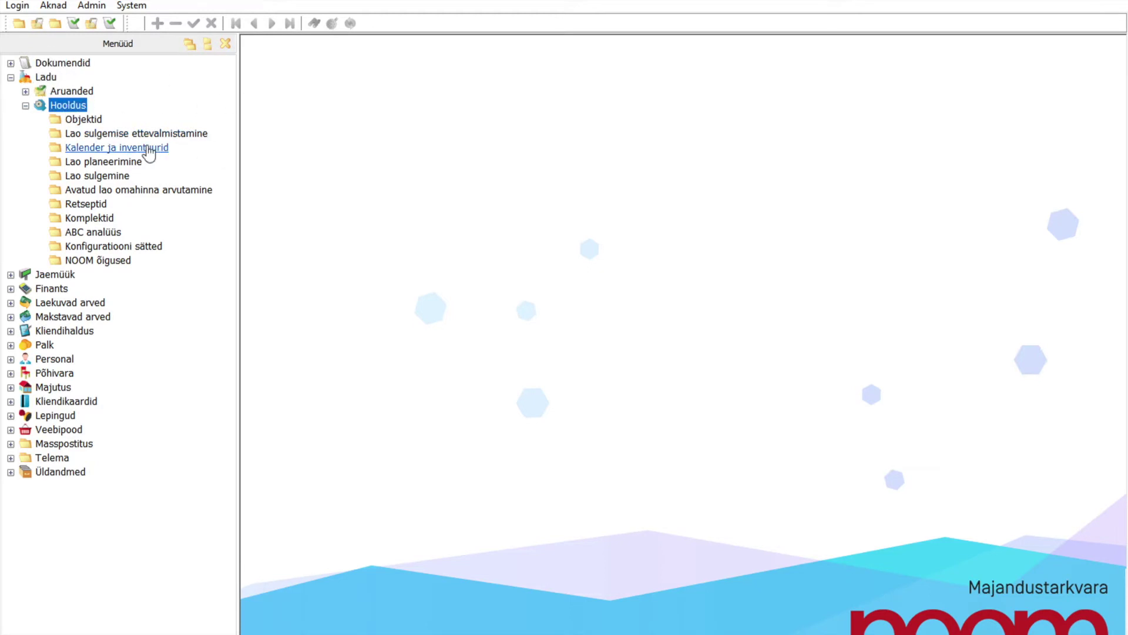
pyautogui.click(147, 148)
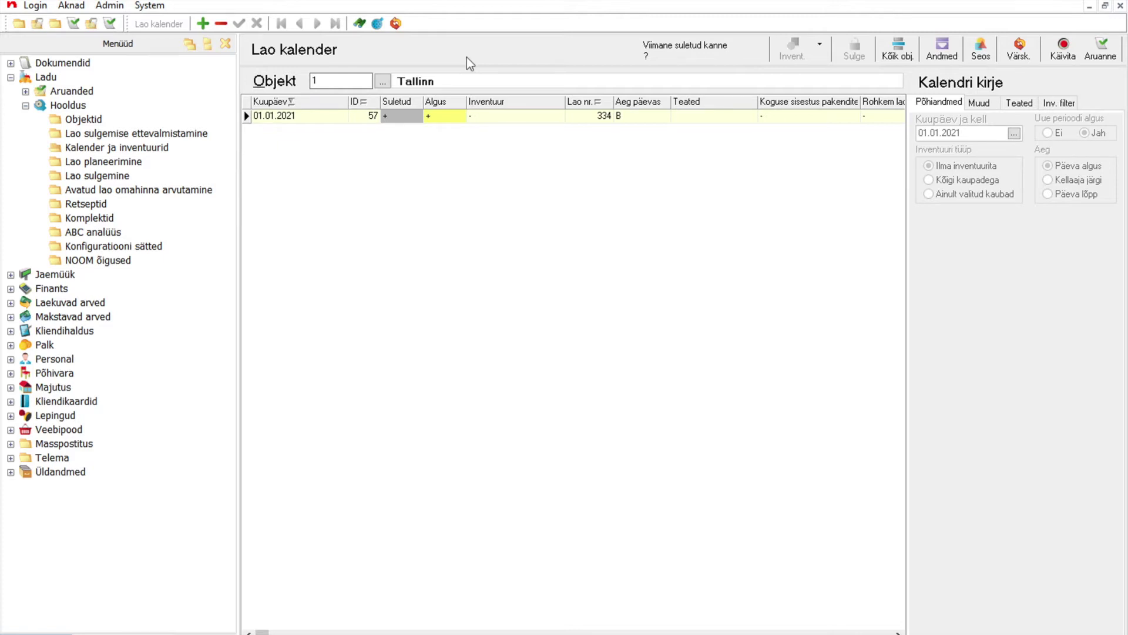
pyautogui.click(382, 82)
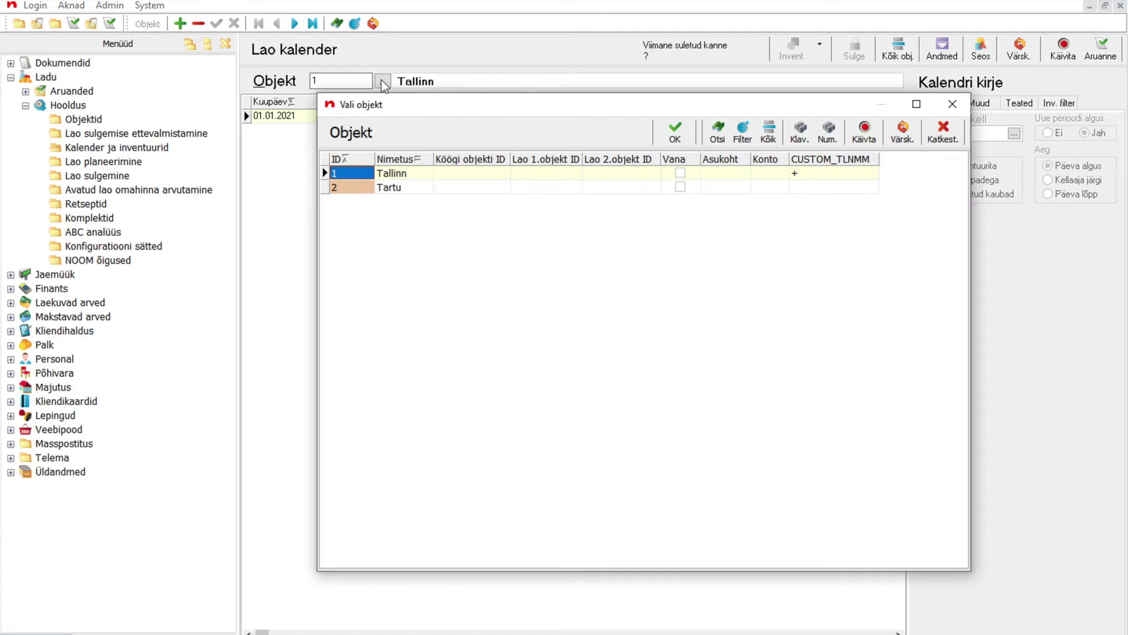
pyautogui.click(946, 136)
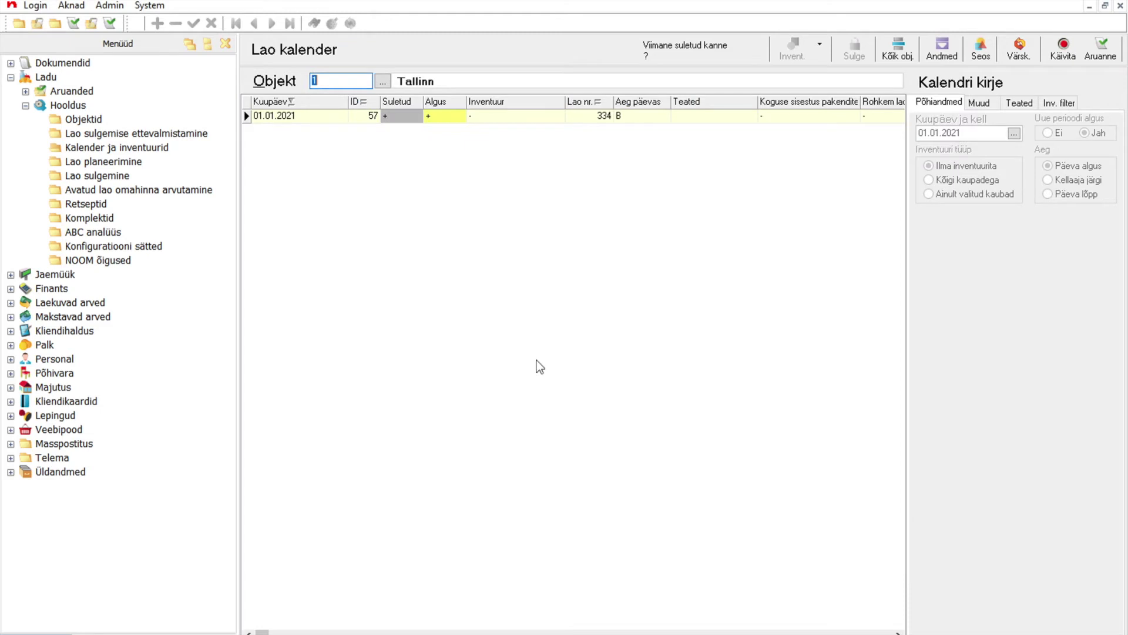
# Add a warehouse calendar entry for Tallinn dated 03.02.2021 12:00:00 with the Kellaaja järgi time option and save it.
pyautogui.click(308, 118)
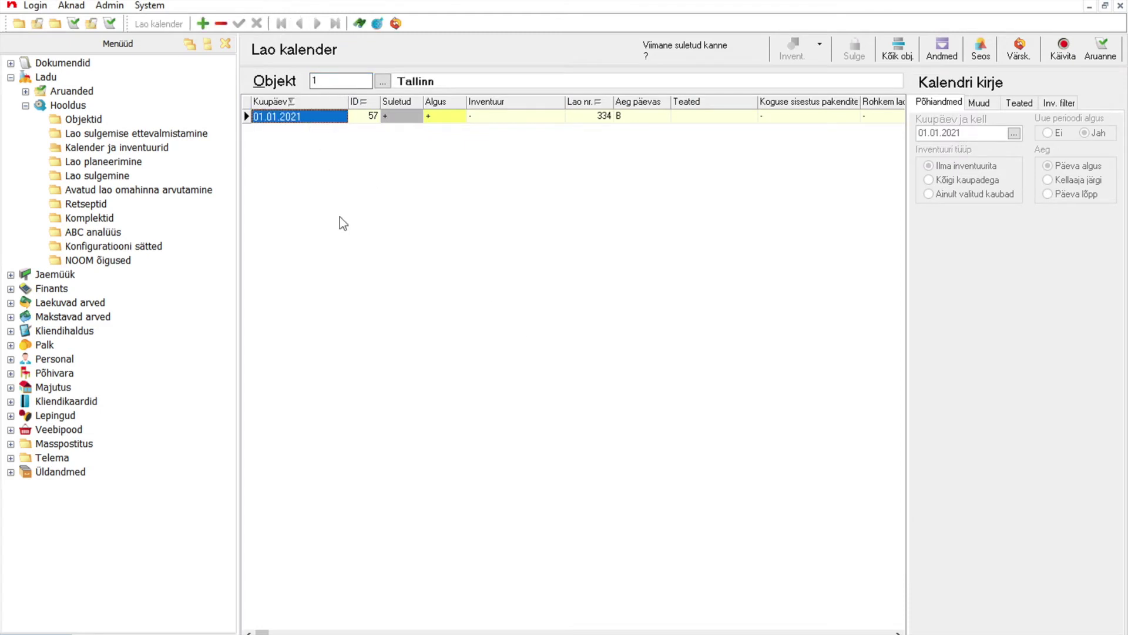
pyautogui.click(204, 24)
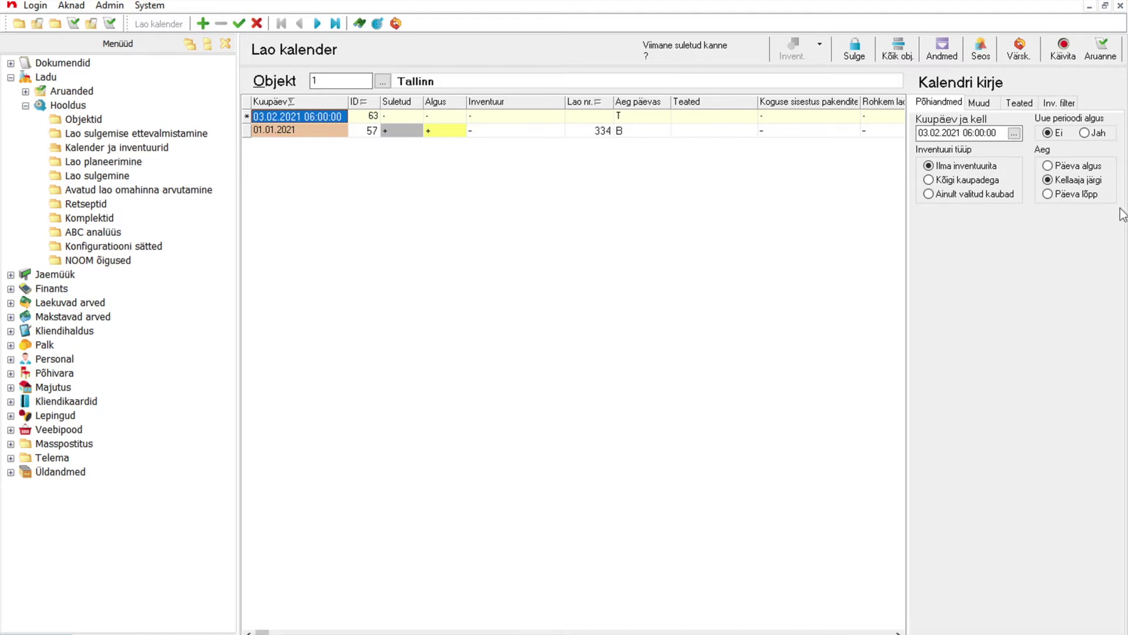
pyautogui.click(1076, 167)
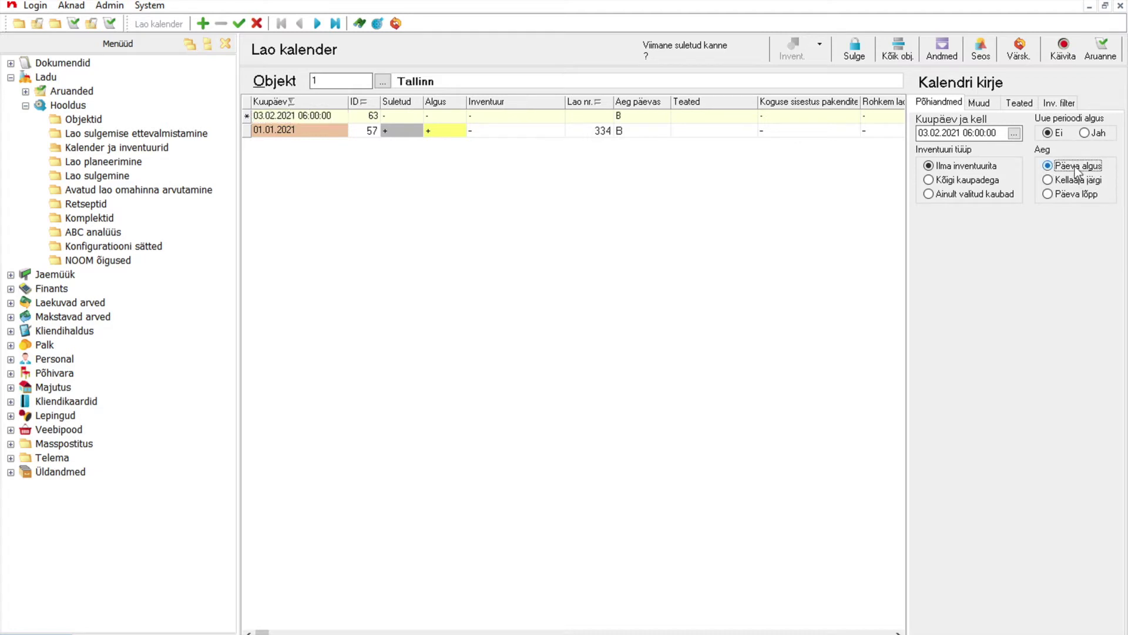
pyautogui.click(1078, 195)
pyautogui.click(1074, 181)
pyautogui.click(968, 133)
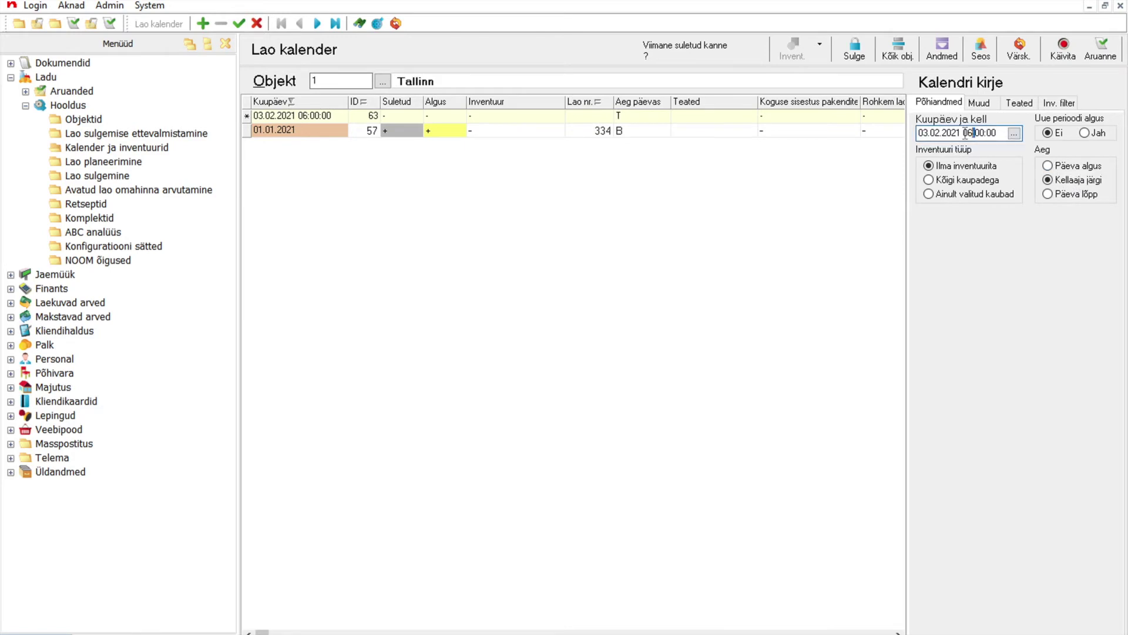
pyautogui.click(966, 132)
pyautogui.write('12')
pyautogui.click(238, 23)
# Set the new calendar entry's inventory type to Ainult valitud kaubad and save the entry.
pyautogui.moveTo(1014, 202)
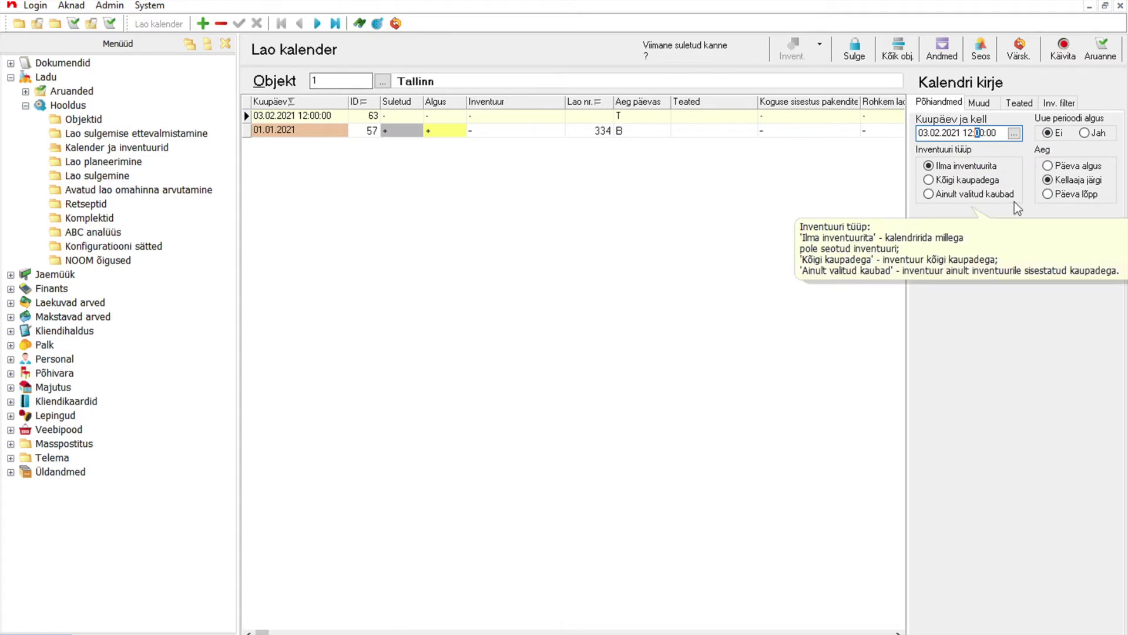
pyautogui.click(965, 169)
pyautogui.moveTo(965, 169)
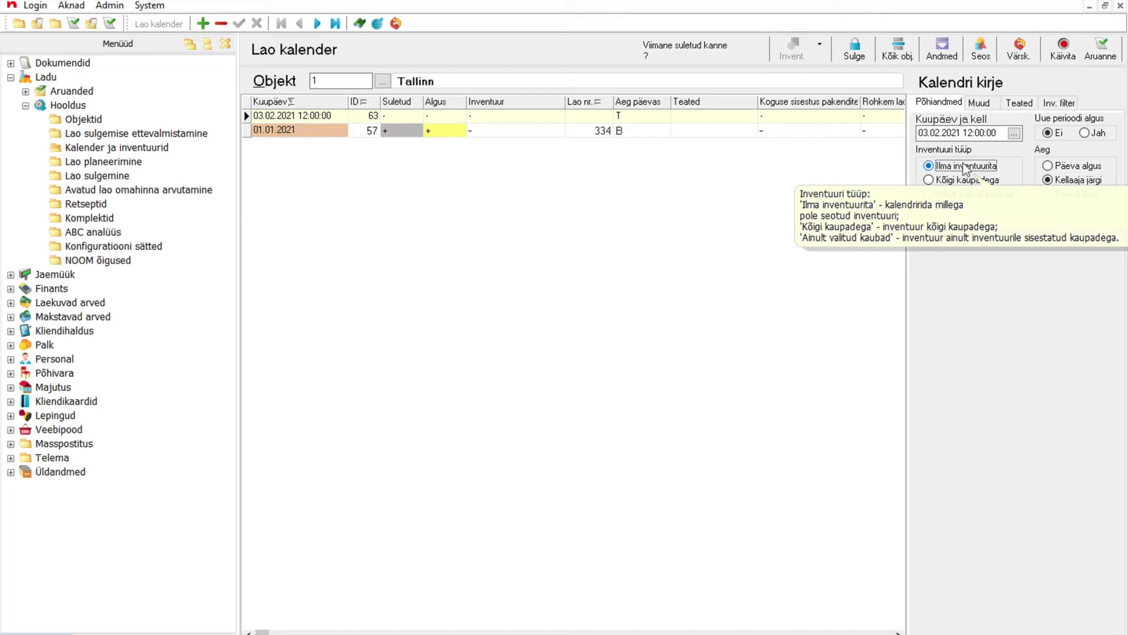
pyautogui.click(963, 177)
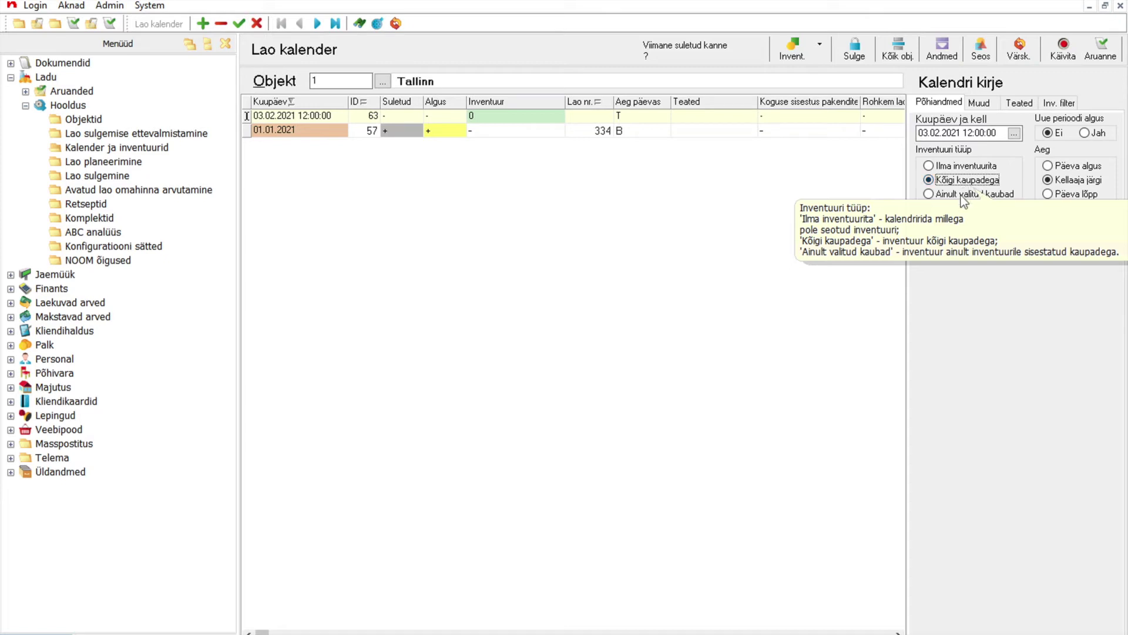
pyautogui.click(964, 194)
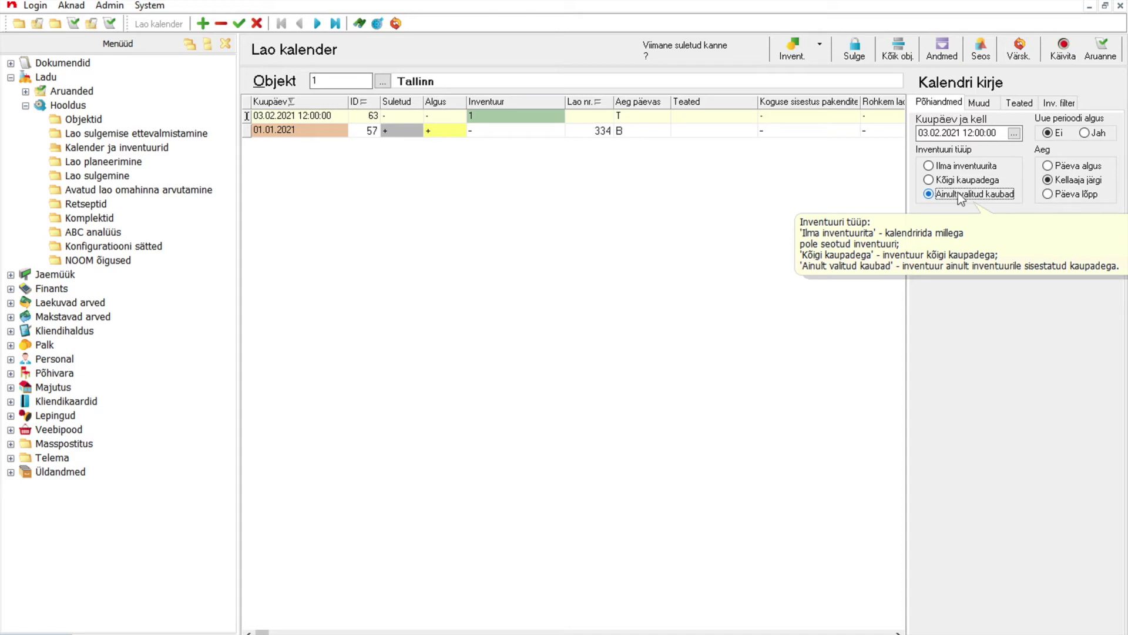
pyautogui.click(239, 23)
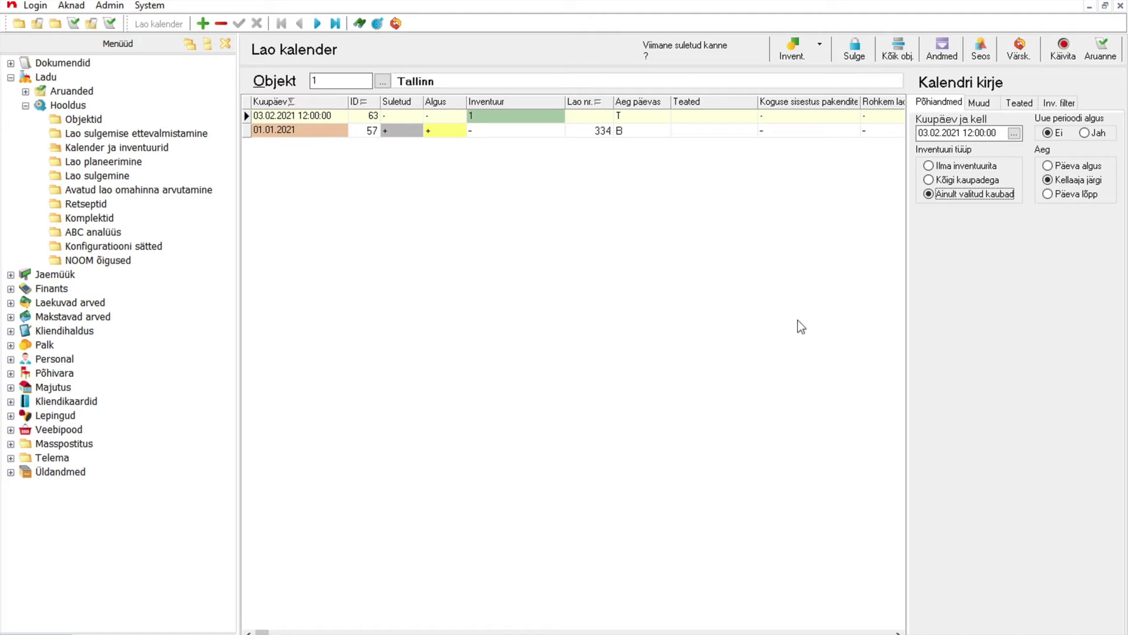
# Open the entry's inventory with its calculated quantities refreshed and add item KA0003 Laud from the item selection.
pyautogui.click(790, 52)
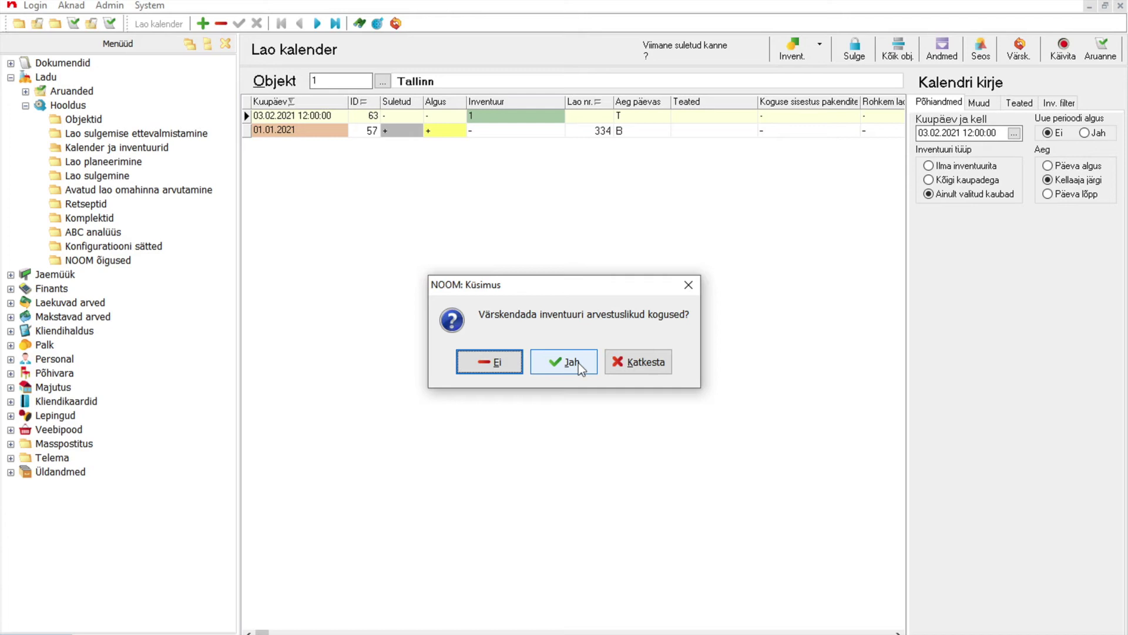
pyautogui.click(578, 362)
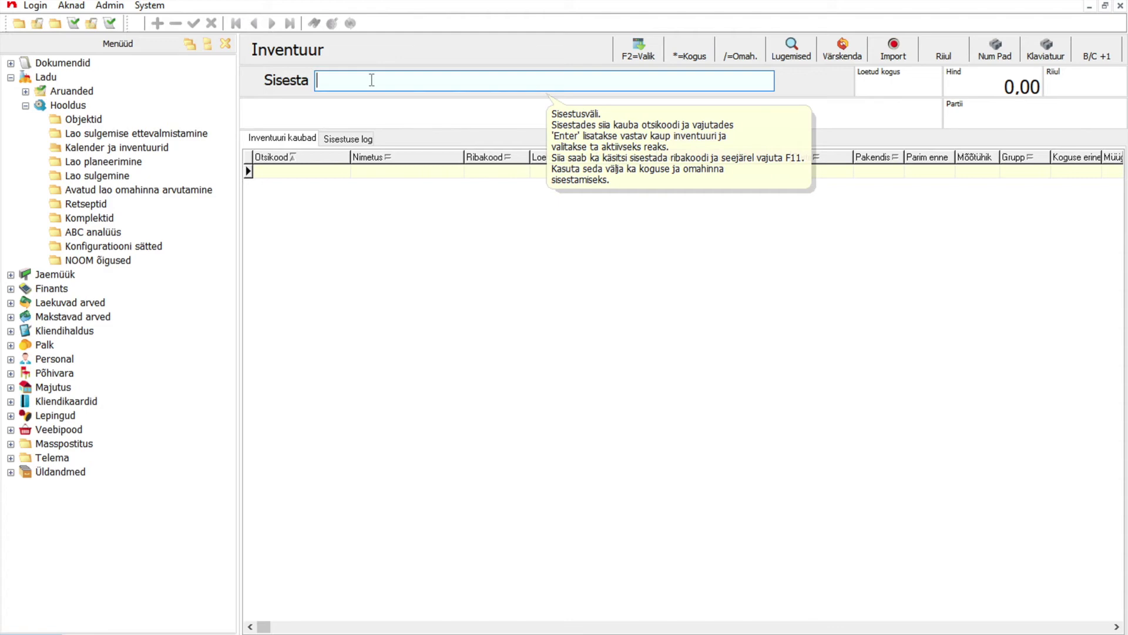
pyautogui.click(638, 55)
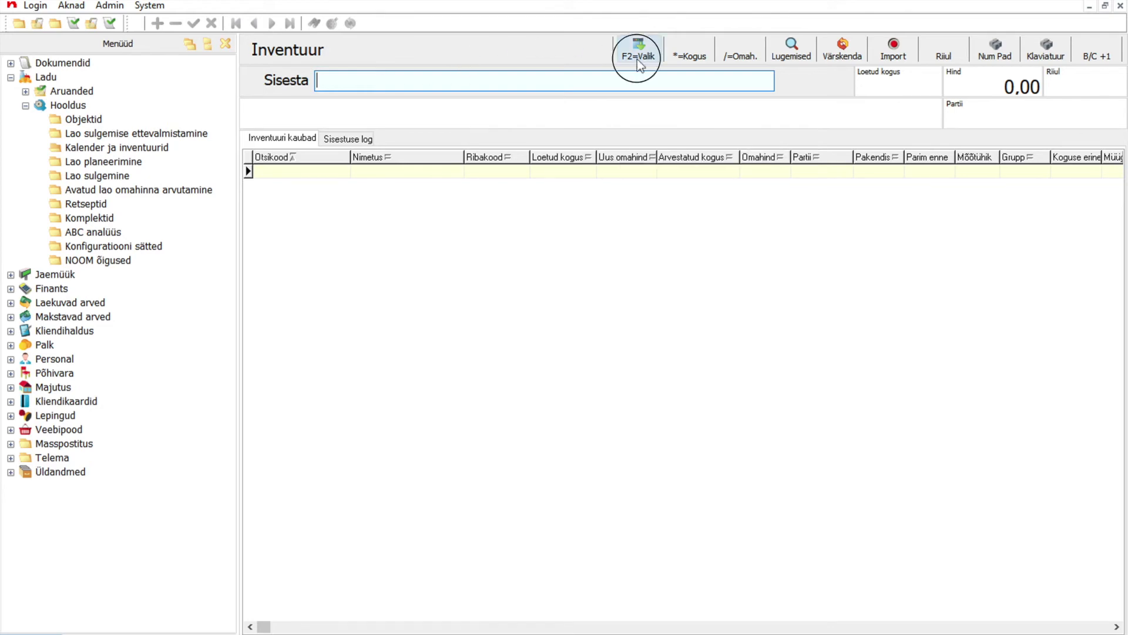
pyautogui.doubleClick(319, 191)
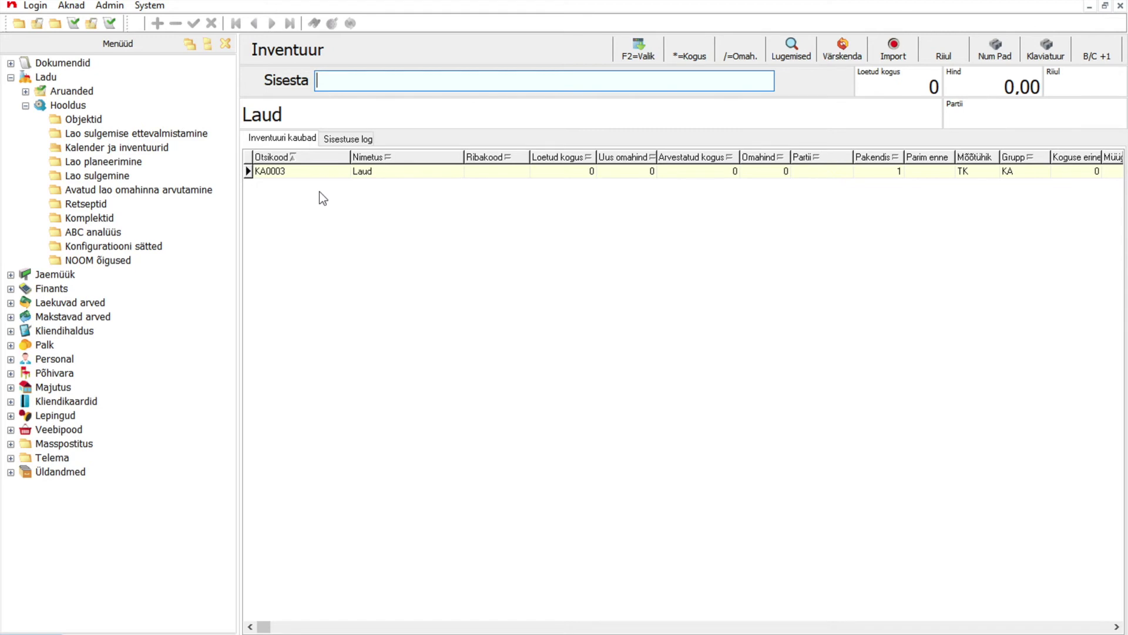
# Add item KA0005 Tapeedinäidised to the inventory by entering its search code.
pyautogui.moveTo(368, 88)
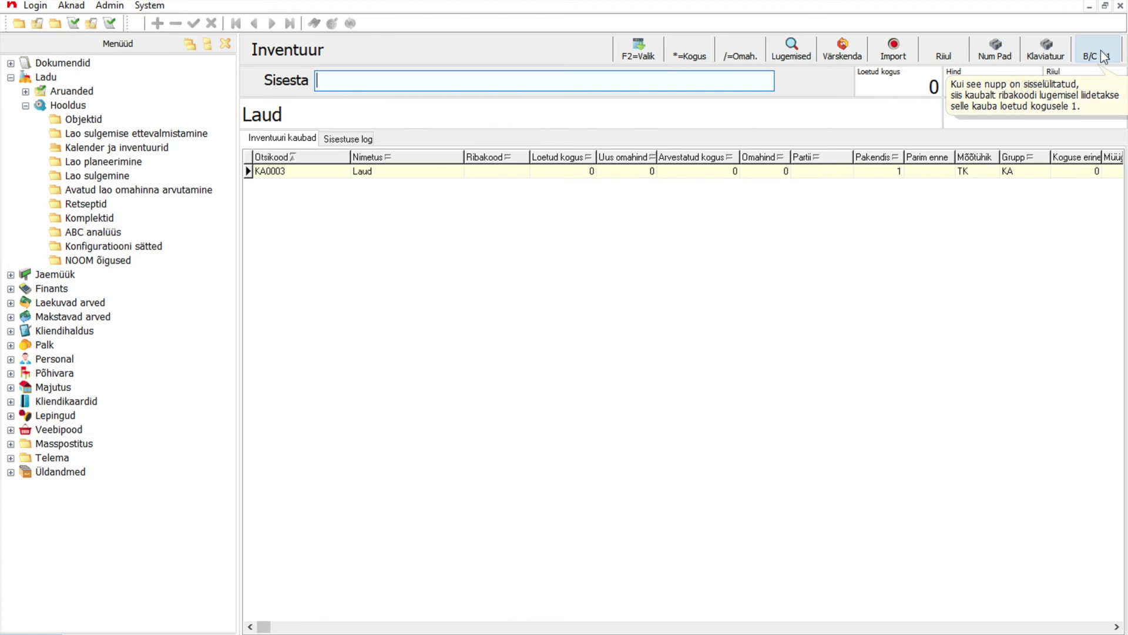
pyautogui.click(513, 81)
pyautogui.write('ka00')
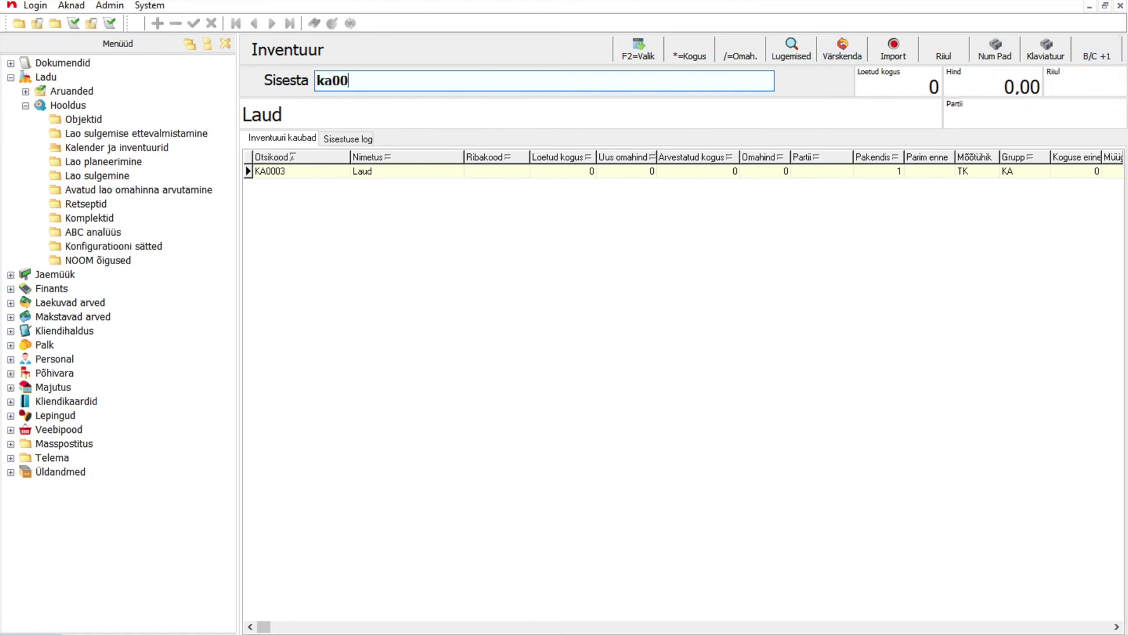
pyautogui.write('05')
pyautogui.press('Return')
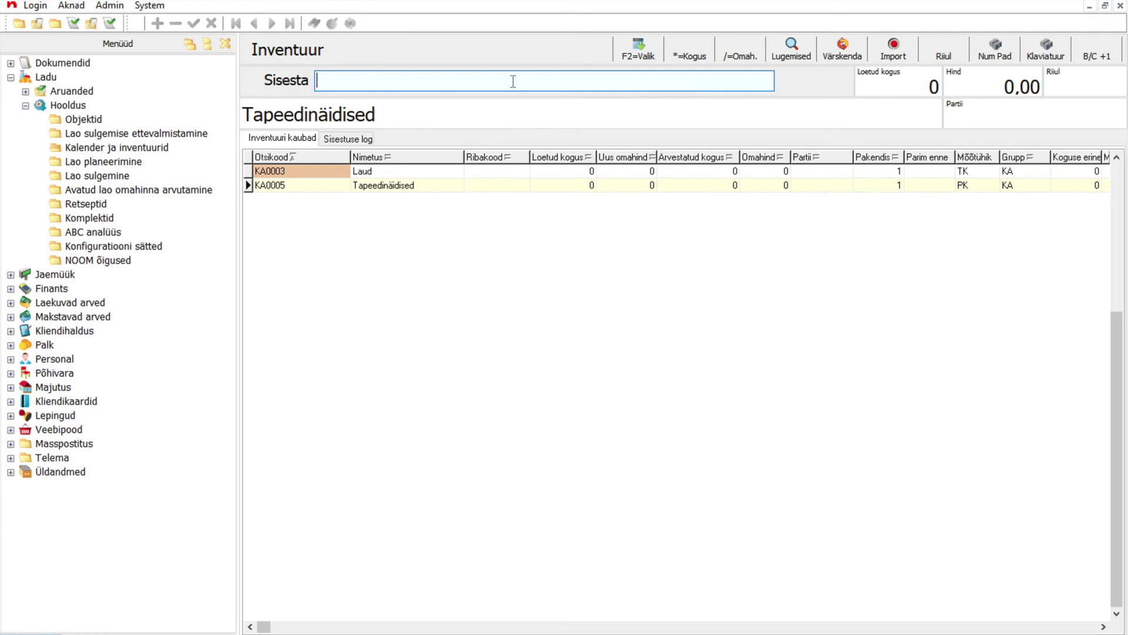
# Record counted quantities of 4, 3 and -1 for Tapeedinäidised in the inventory.
pyautogui.write('4')
pyautogui.click(697, 45)
pyautogui.write('3')
pyautogui.press('*')
pyautogui.write('-1')
pyautogui.click(691, 46)
pyautogui.click(392, 187)
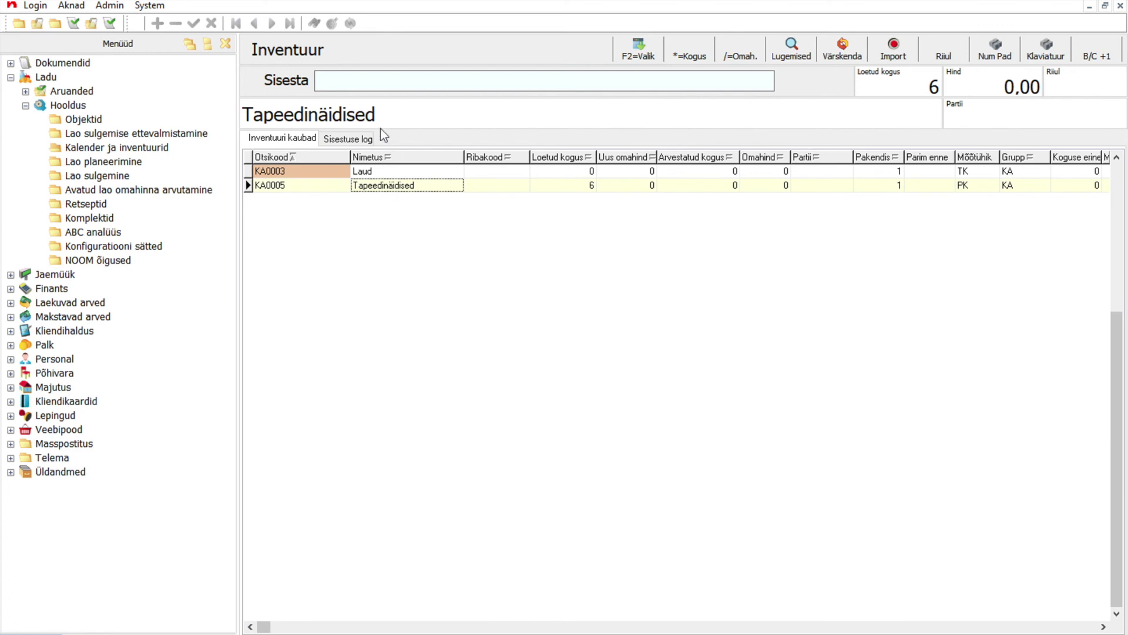
# Set the new cost price of Tapeedinäidised to 5,20 and confirm it.
pyautogui.click(353, 82)
pyautogui.write('5,20')
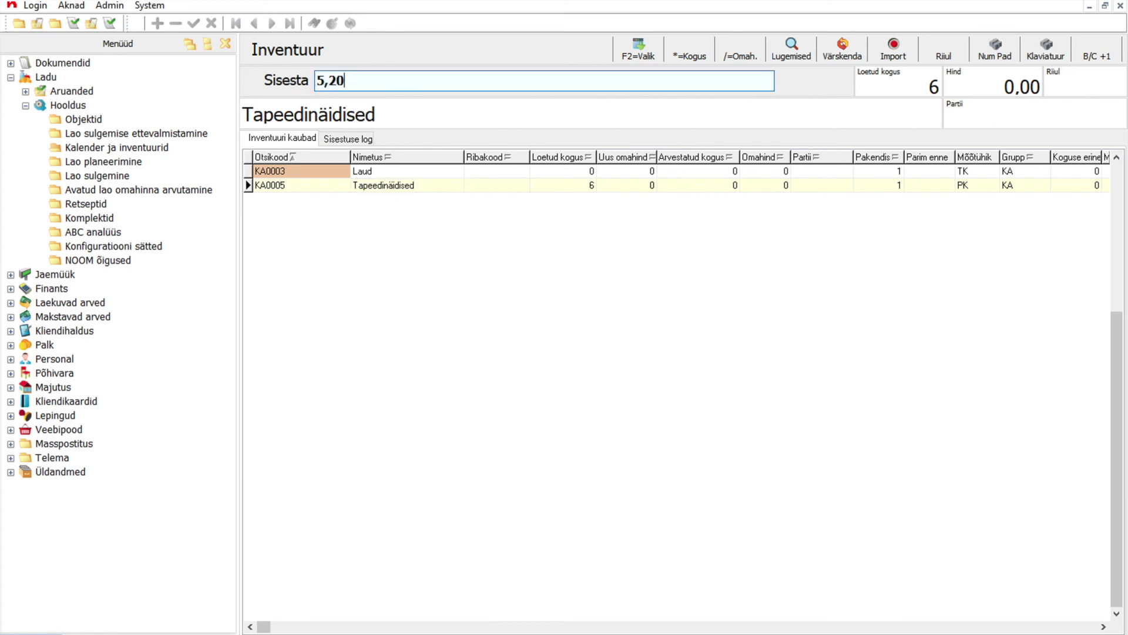
pyautogui.click(739, 53)
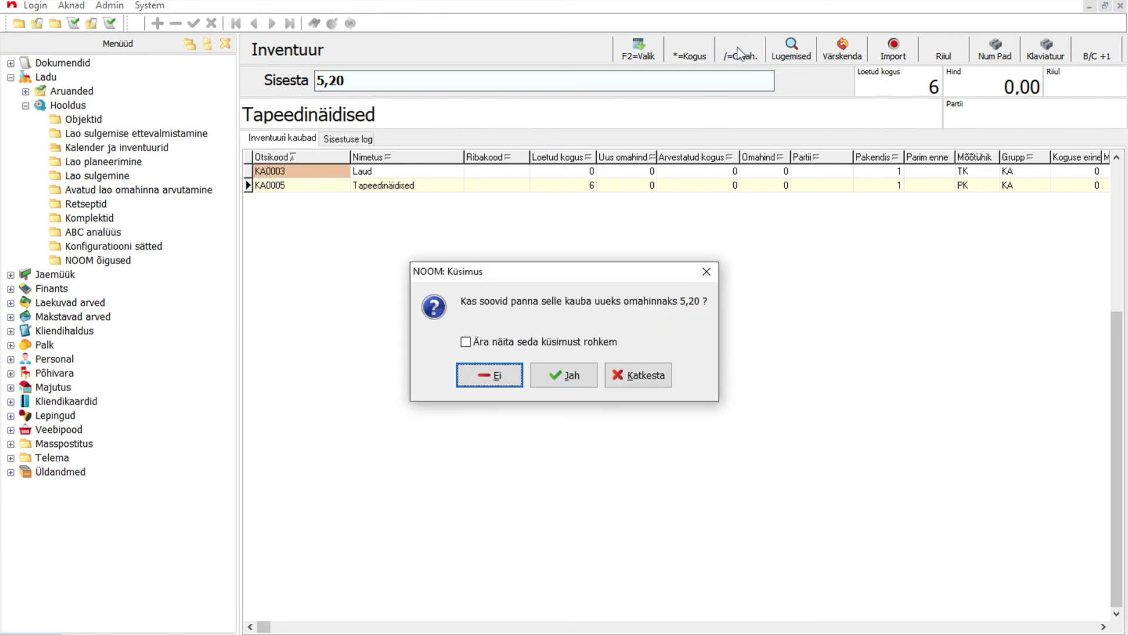
pyautogui.click(573, 379)
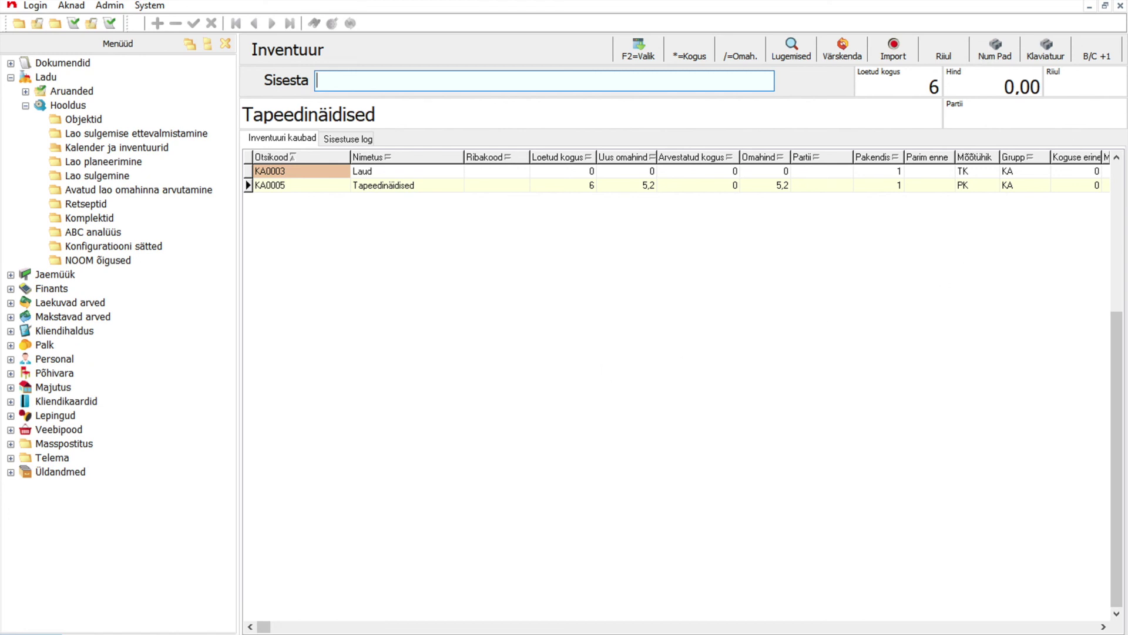
# Leave the inventory count, show the calendar entry's inventory data rows, and refresh them.
pyautogui.click(1120, 7)
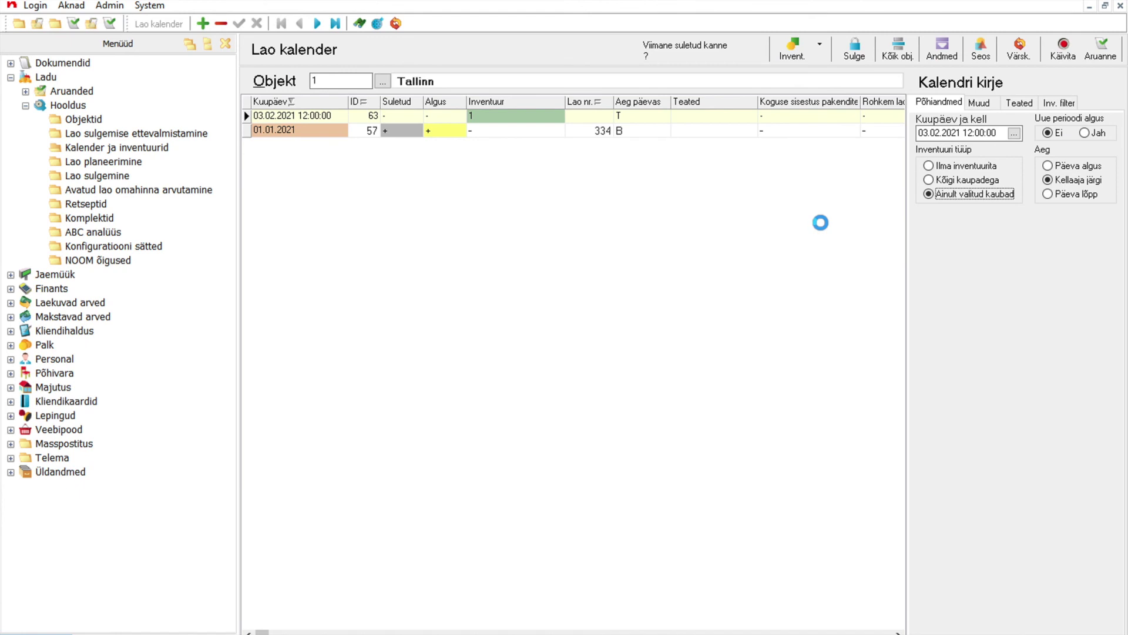
pyautogui.click(946, 52)
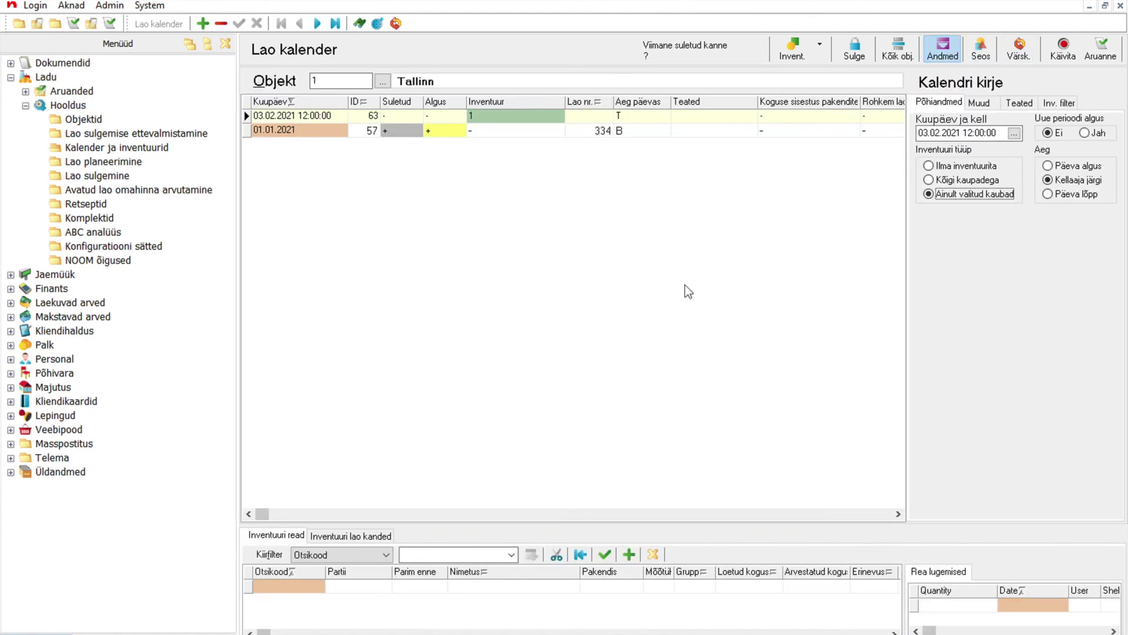
pyautogui.click(1019, 48)
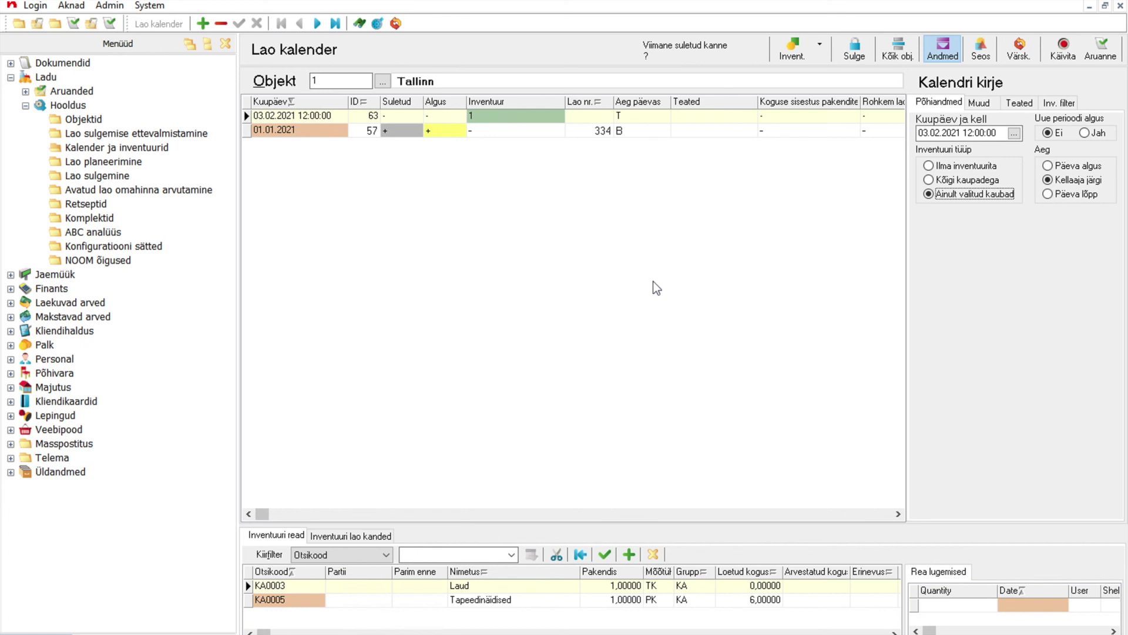
# Close the warehouse up to the 03.02.2021 12:00:00 entry, accepting the earlier open documents, and leave the closing log.
pyautogui.click(855, 50)
pyautogui.click(488, 381)
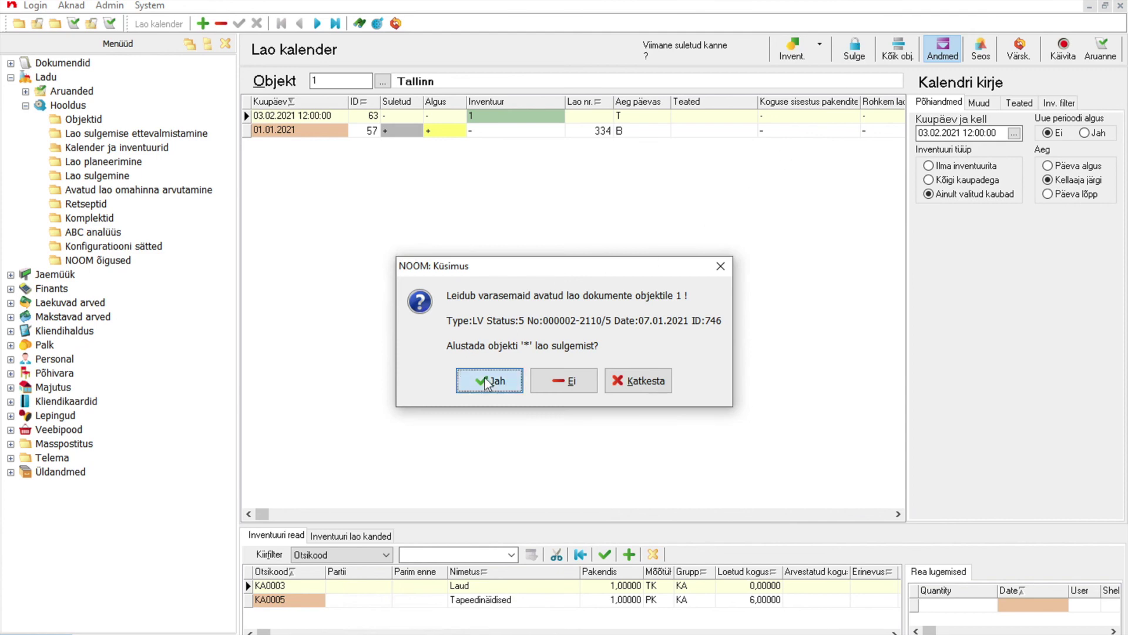
pyautogui.click(499, 362)
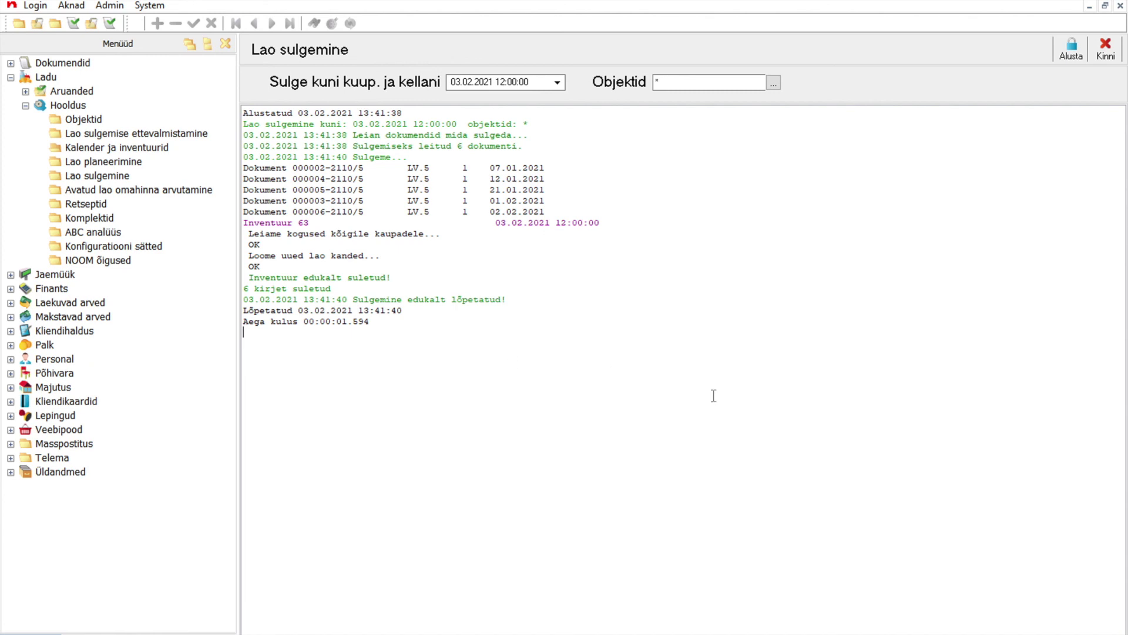
pyautogui.click(1105, 50)
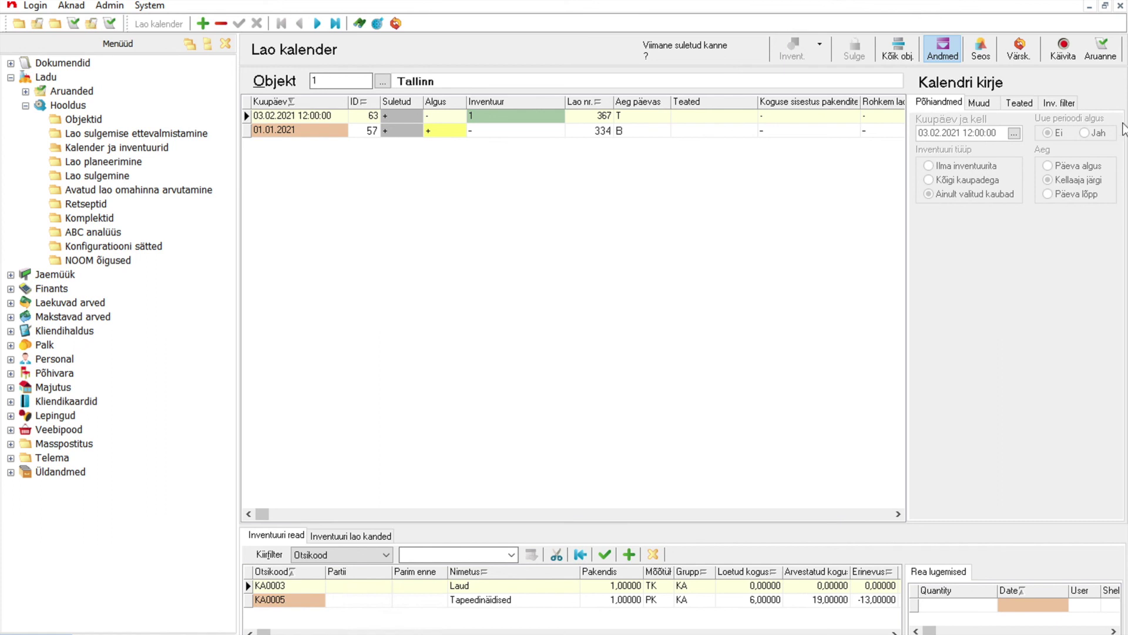
# View the report types available for the closed inventory without running one.
pyautogui.click(1107, 53)
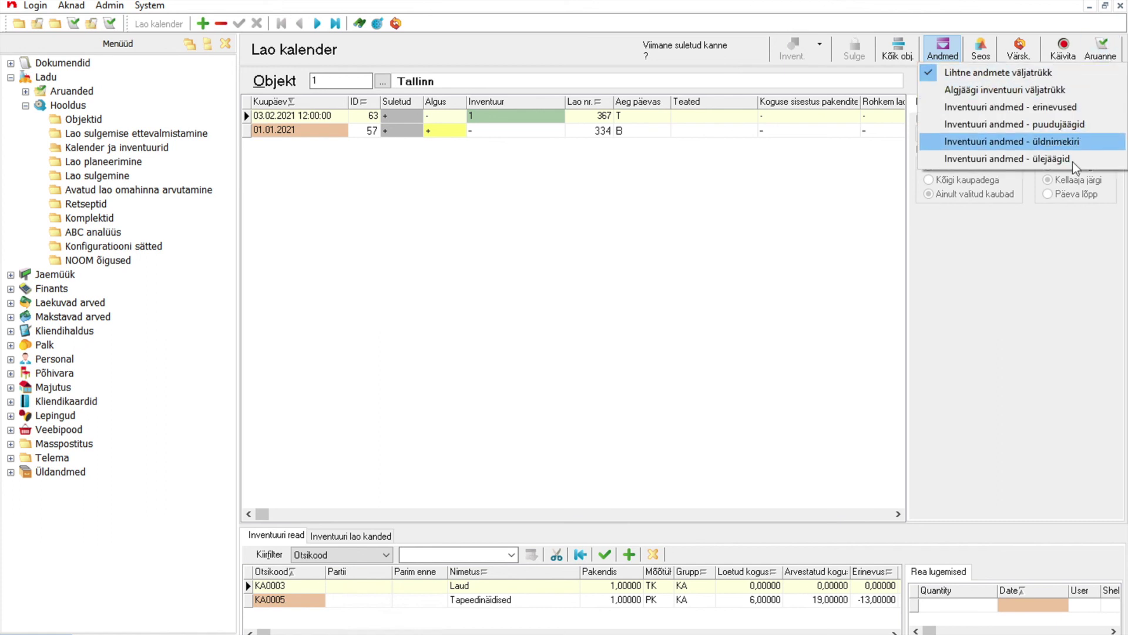
pyautogui.click(748, 340)
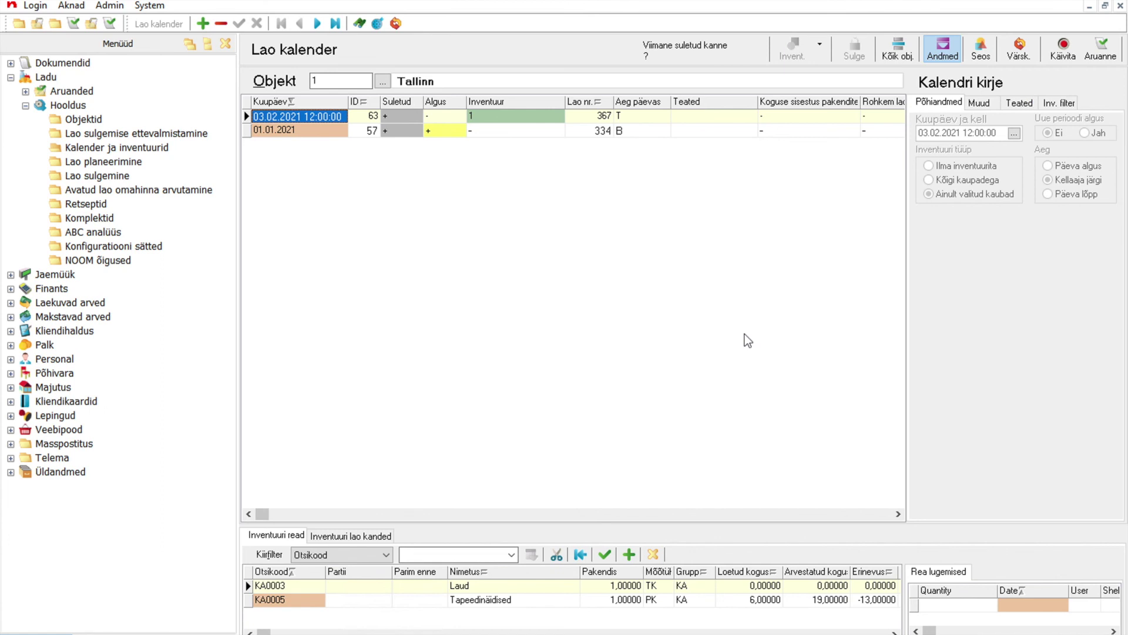